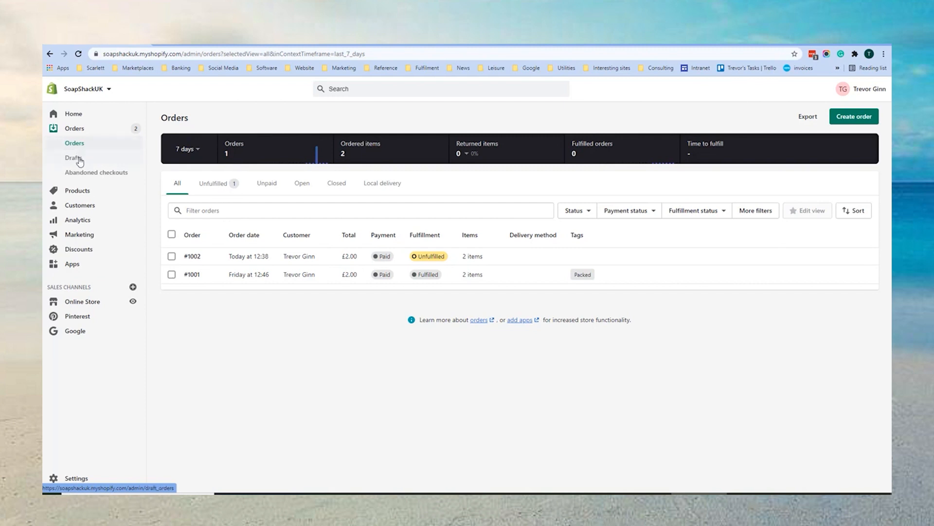
Step: Open the abandoned checkout and preview its cart recovery email with the subject Complete your Purchase
{"action": "left_click", "coordinate": [93, 175]}
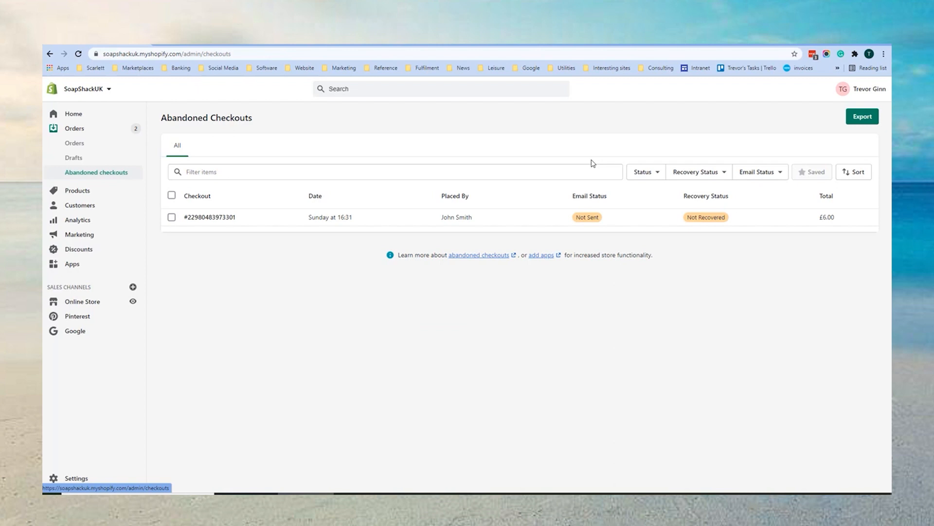
{"action": "left_click", "coordinate": [482, 217]}
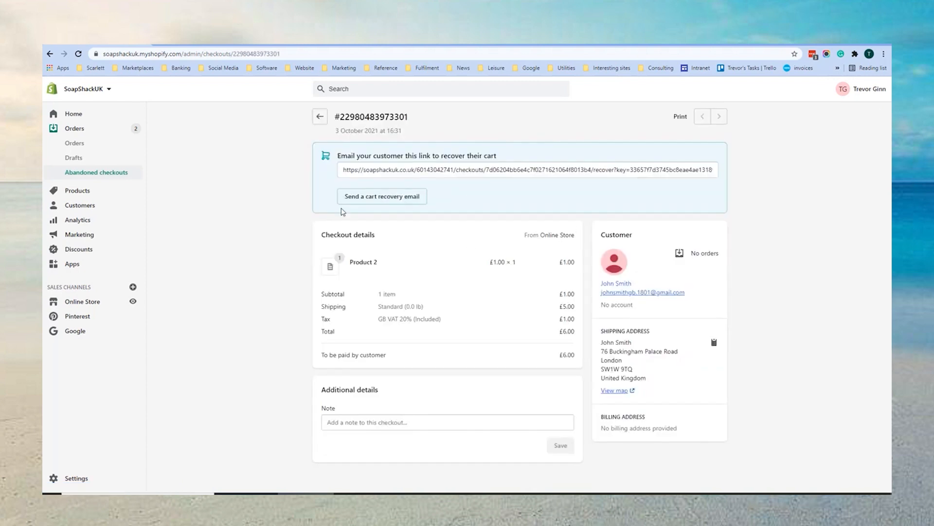
{"action": "left_click", "coordinate": [382, 196]}
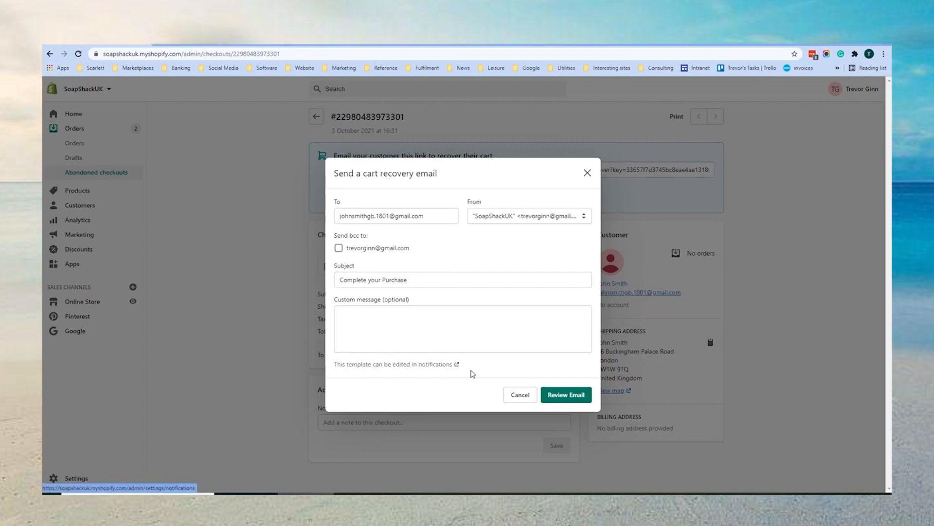
{"action": "left_click", "coordinate": [560, 393]}
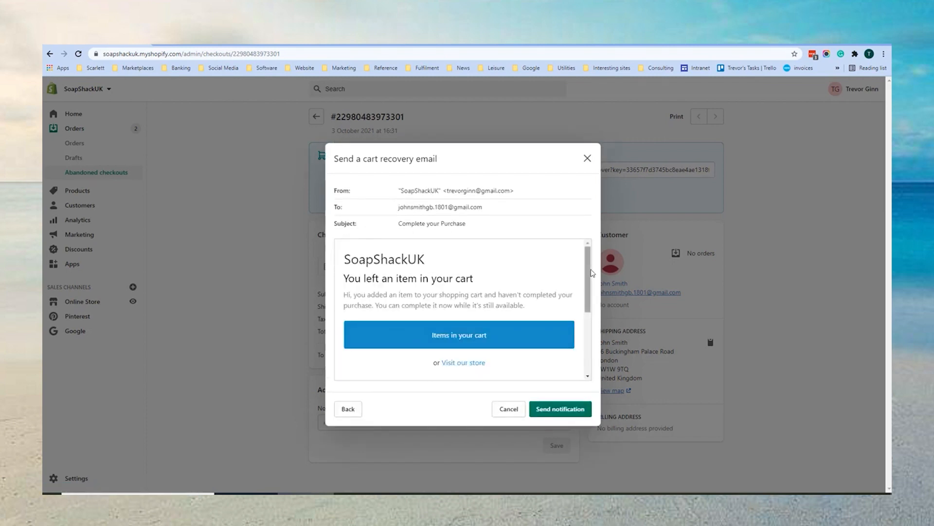
{"action": "left_click_drag", "start_coordinate": [589, 267], "coordinate": [591, 341]}
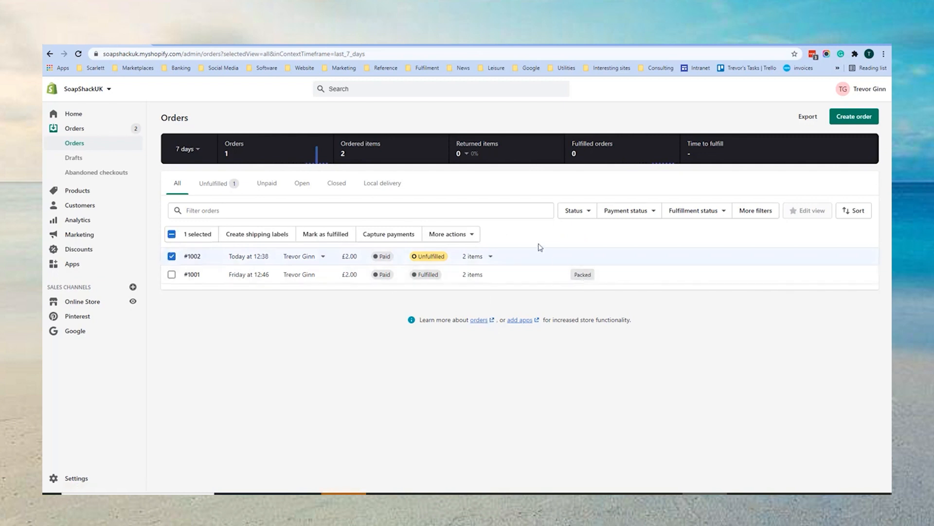
Step: Review the additional order filters and the bulk actions available for order #1001 only
{"action": "left_click", "coordinate": [766, 212]}
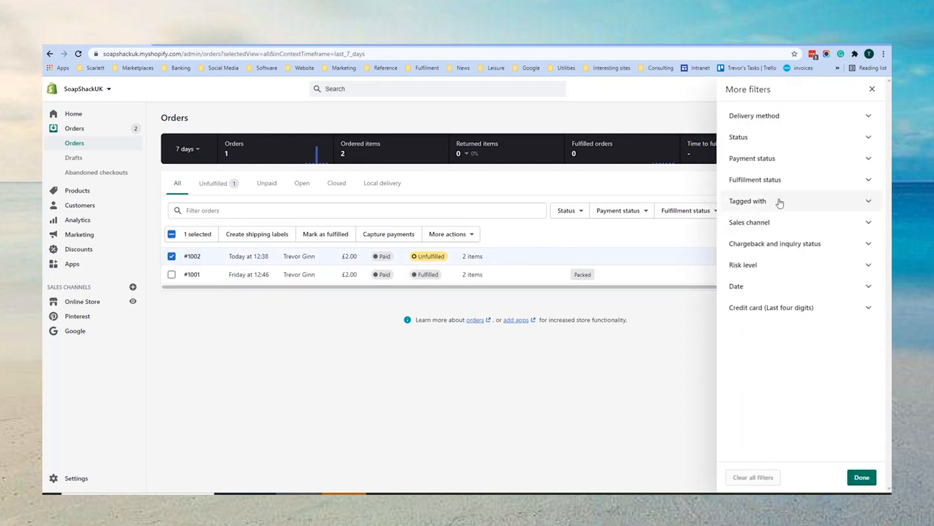
{"action": "left_click", "coordinate": [653, 348]}
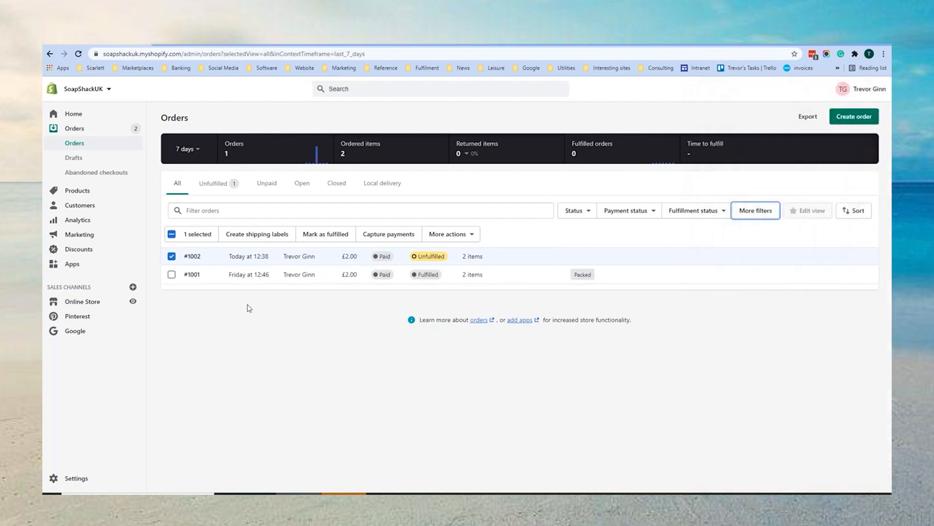
{"action": "left_click", "coordinate": [171, 256]}
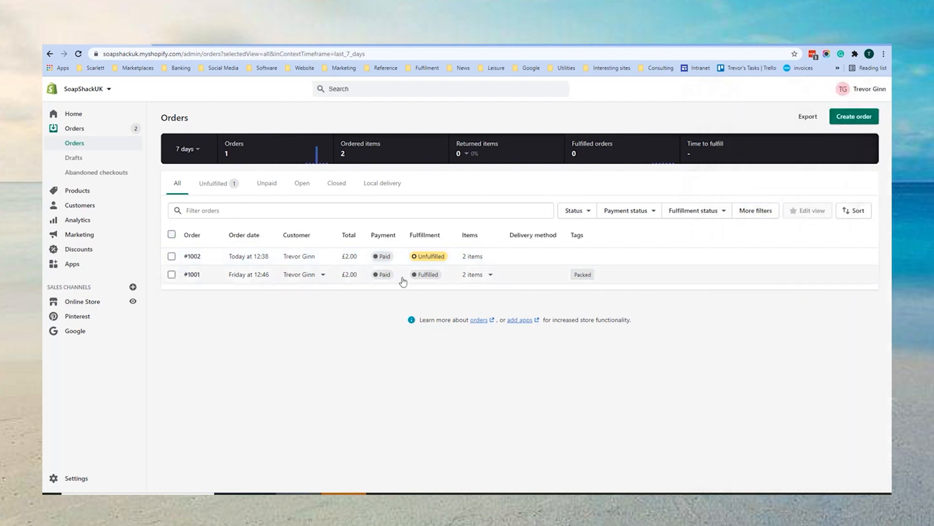
{"action": "left_click", "coordinate": [171, 274]}
{"action": "left_click", "coordinate": [451, 234]}
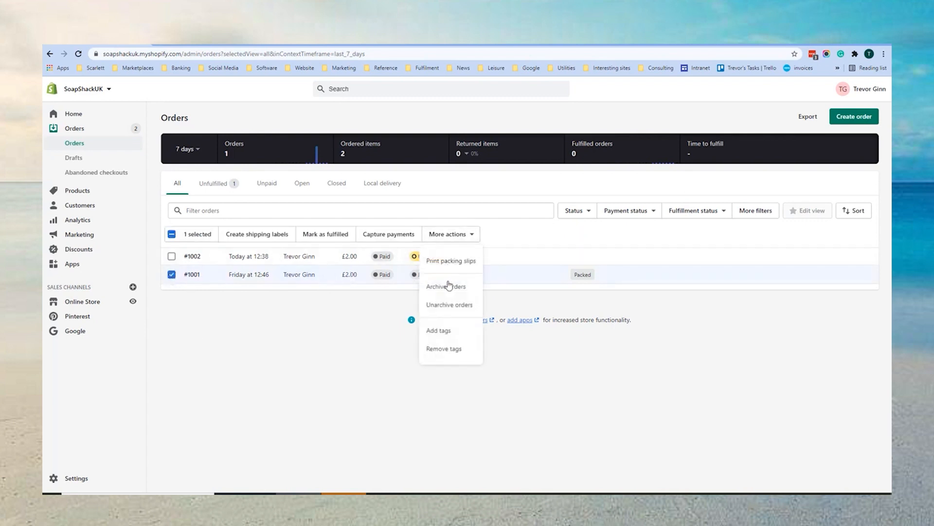
{"action": "left_click", "coordinate": [559, 426]}
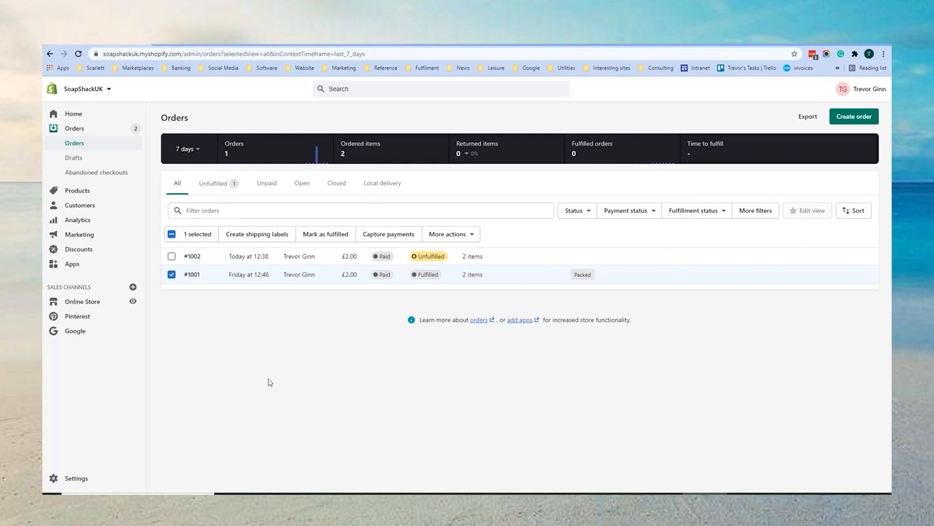
Step: Filter the orders by the Unfulfilled fulfillment status and expand the chargeback and risk level filter options
{"action": "left_click", "coordinate": [712, 210]}
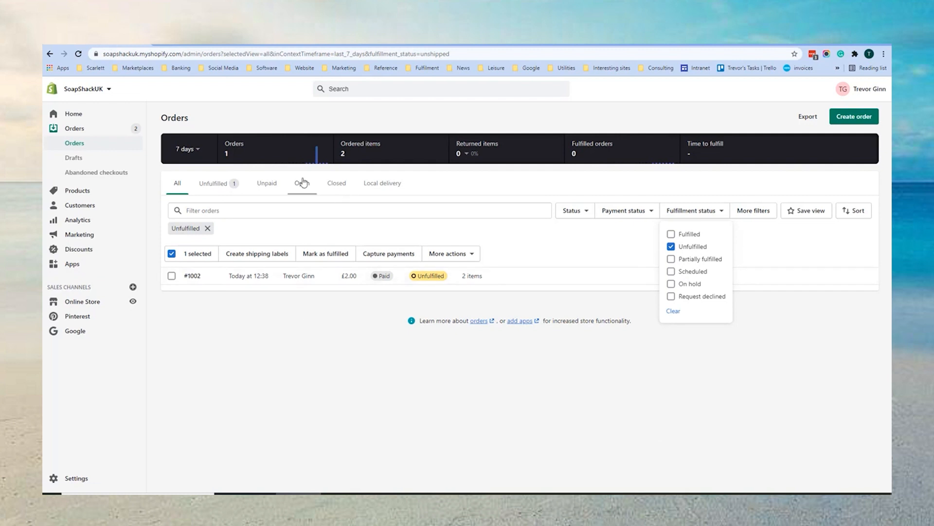
{"action": "left_click", "coordinate": [746, 305]}
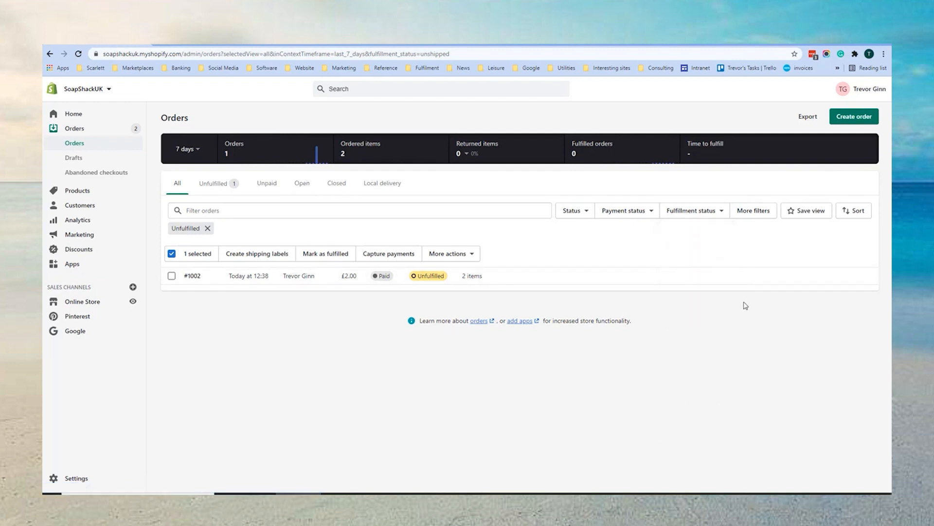
{"action": "left_click", "coordinate": [755, 211]}
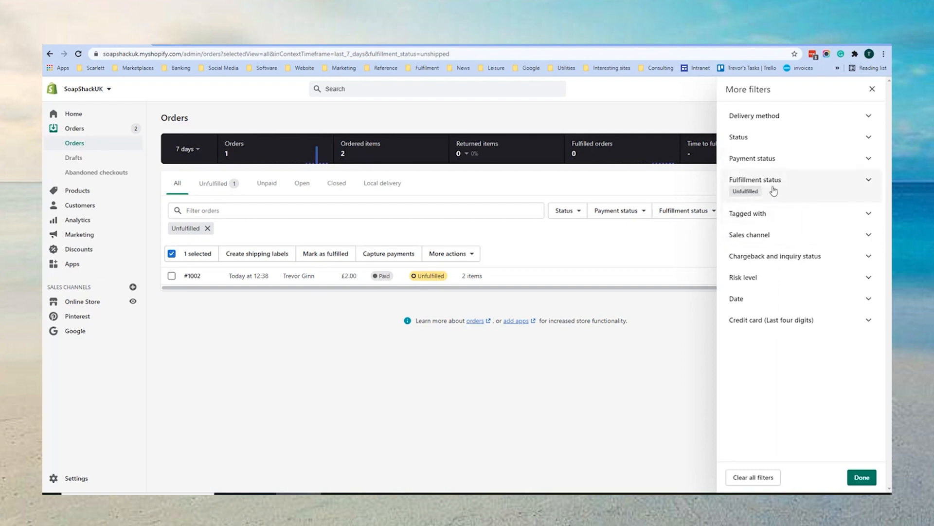
{"action": "left_click", "coordinate": [768, 263]}
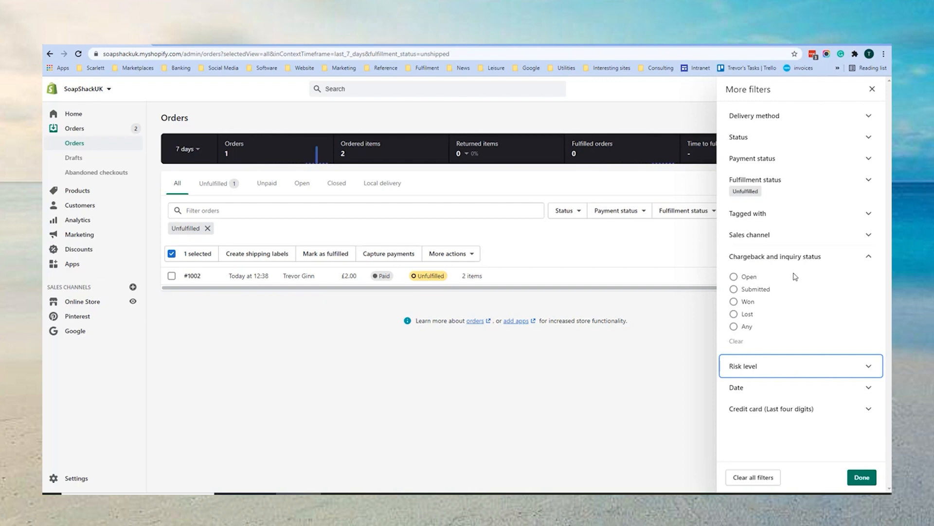
{"action": "left_click", "coordinate": [779, 367]}
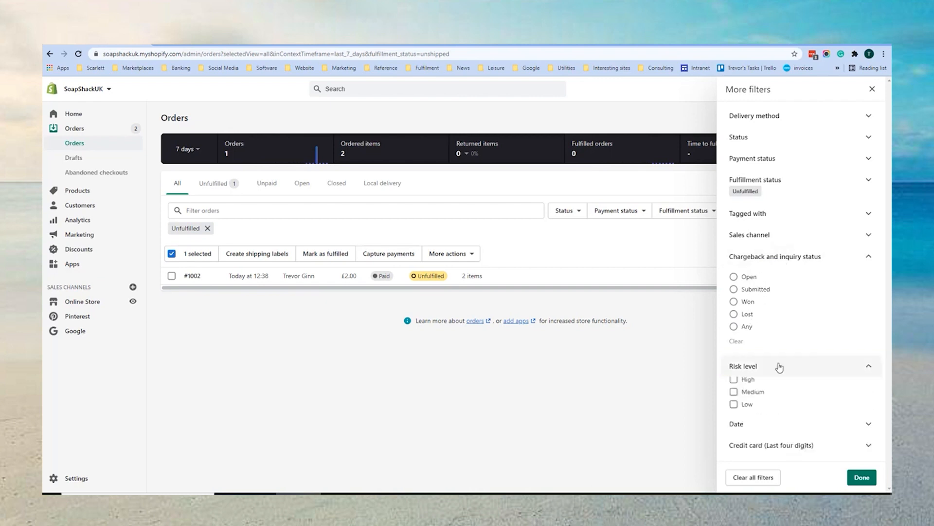
{"action": "scroll", "coordinate": [793, 378], "scroll_direction": "down", "scroll_amount": 1}
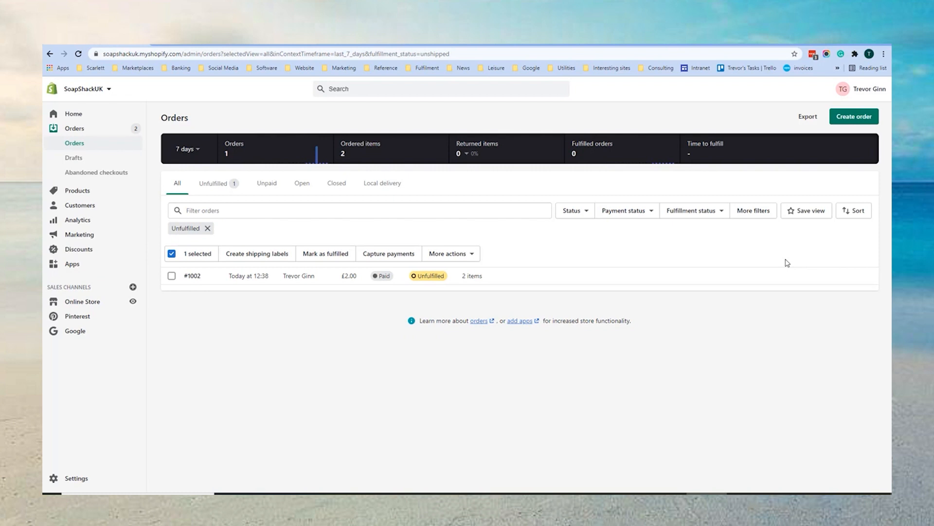
Step: Add filters for the Paid payment status and the Open order status to the orders list
{"action": "left_click", "coordinate": [708, 211]}
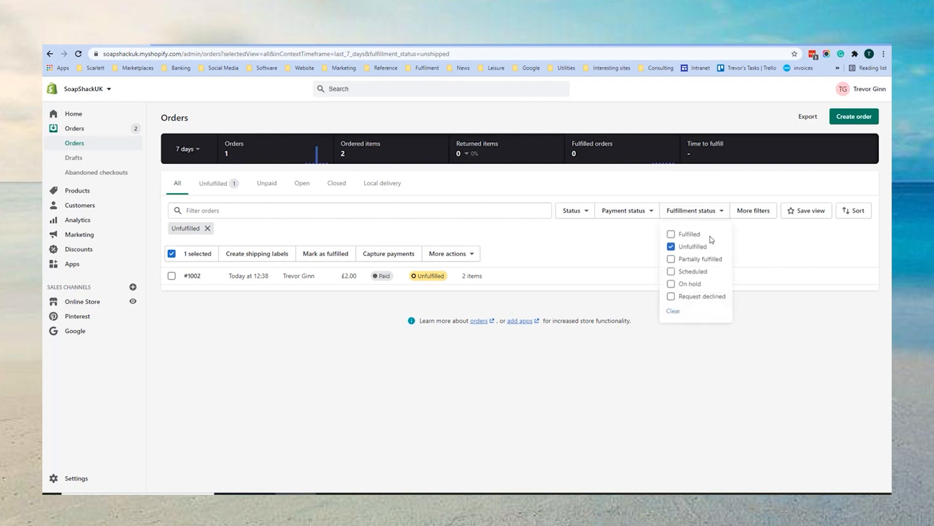
{"action": "left_click", "coordinate": [633, 212]}
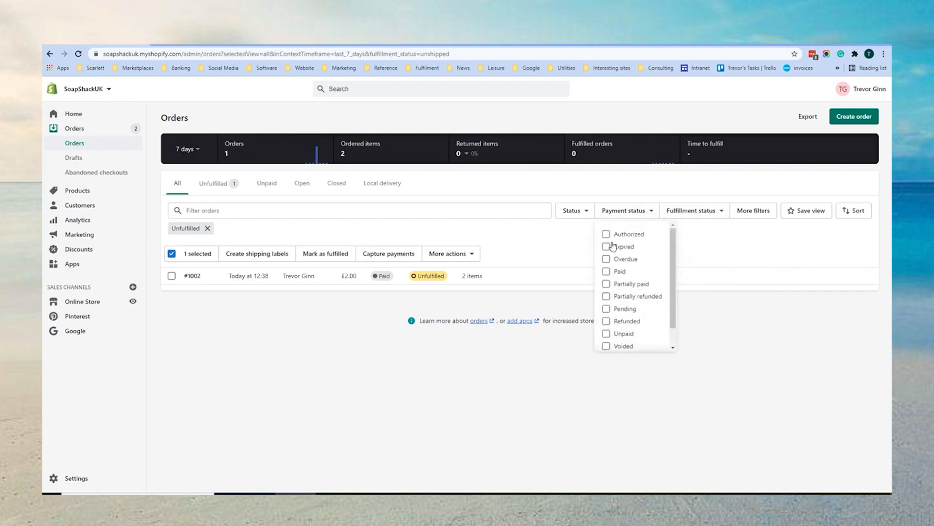
{"action": "left_click", "coordinate": [606, 271]}
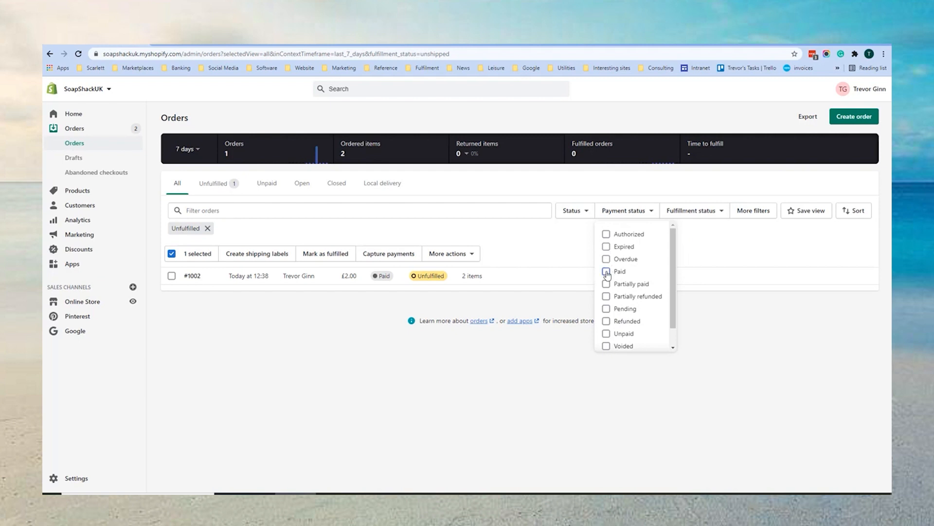
{"action": "left_click", "coordinate": [576, 215]}
{"action": "left_click", "coordinate": [567, 234]}
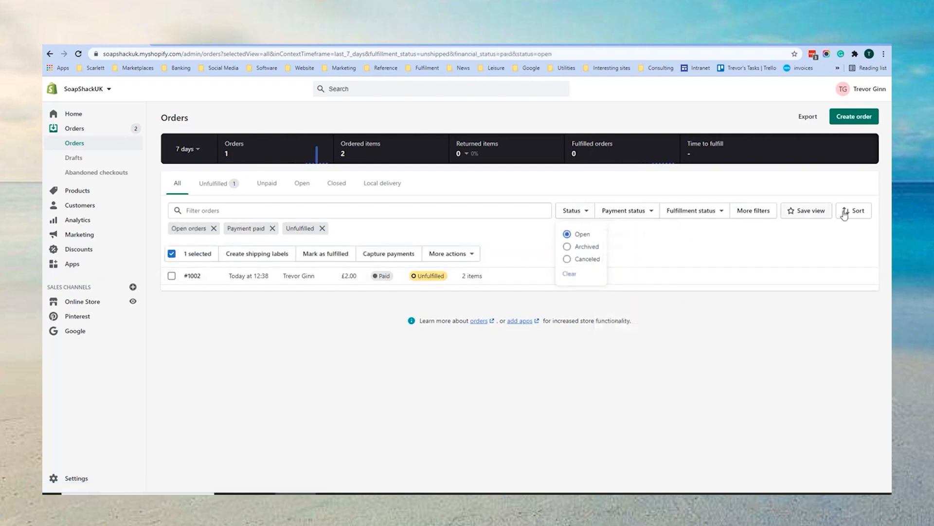
Step: Add a Low risk level filter to the orders list
{"action": "left_click", "coordinate": [744, 215]}
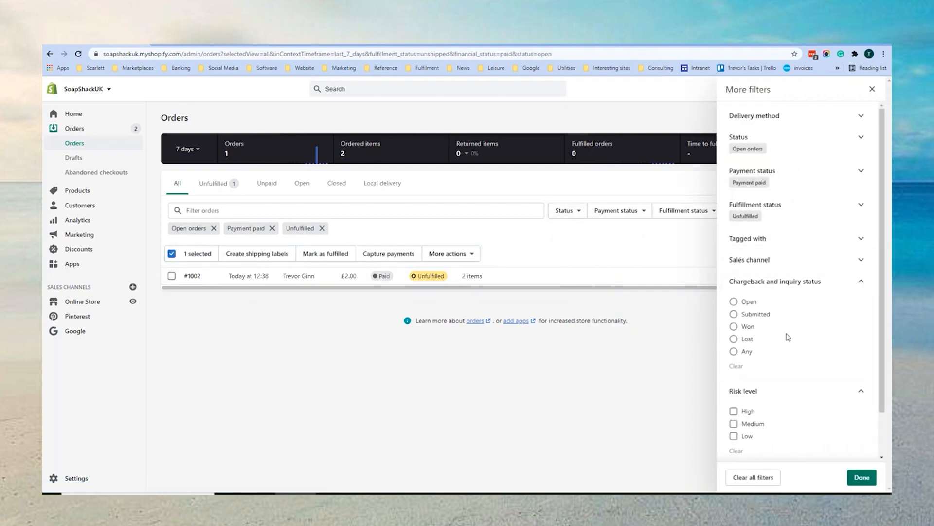
{"action": "scroll", "coordinate": [782, 398], "scroll_direction": "down", "scroll_amount": 1}
{"action": "left_click", "coordinate": [734, 391]}
{"action": "left_click", "coordinate": [862, 477]}
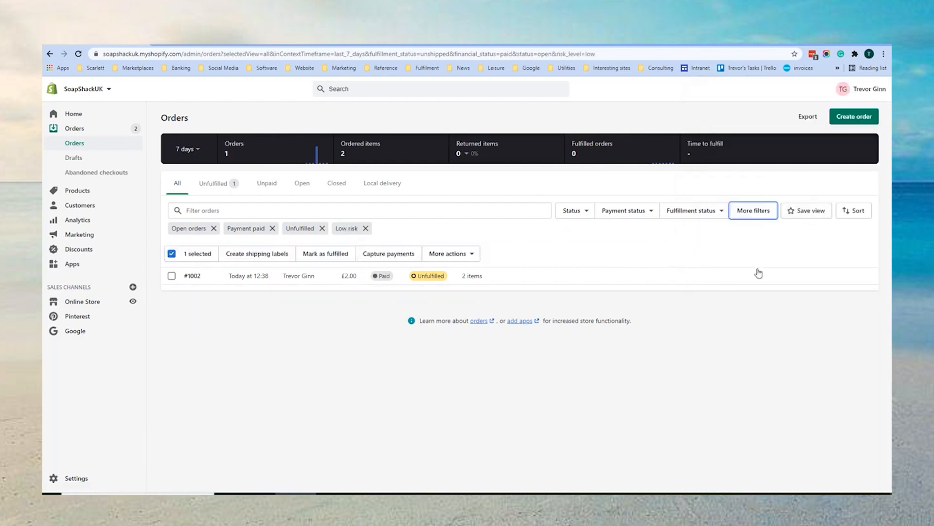
Step: Save the filtered orders list as a view named "Ready to ship"
{"action": "left_click", "coordinate": [813, 219]}
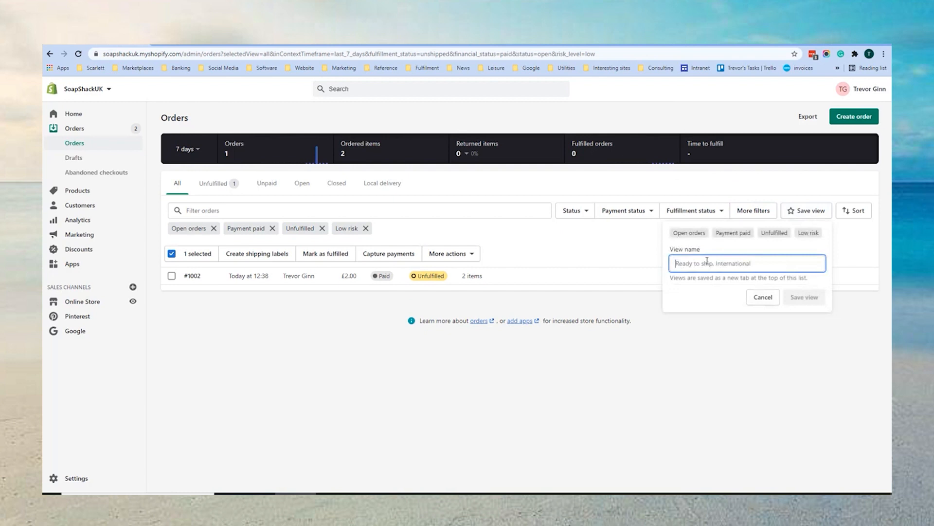
{"action": "type", "text": "Ready to ship"}
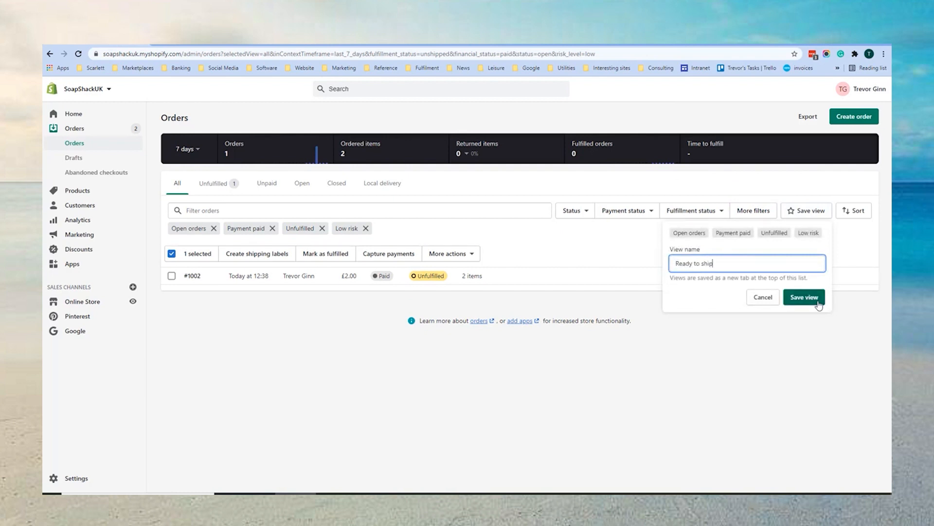
{"action": "left_click", "coordinate": [802, 298]}
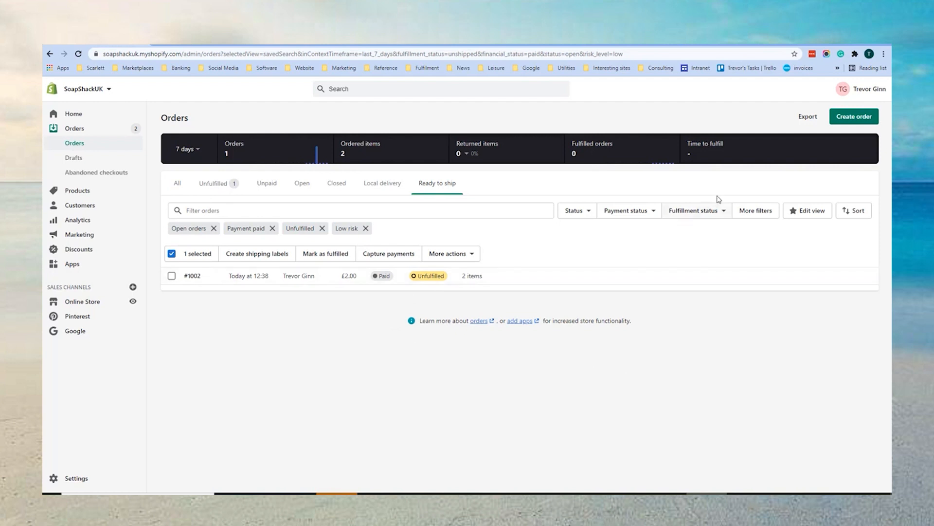
Step: Create a new order, search its products for "soap" and add Handmade Coffee Soap Bar 100g - Recycled Packaging
{"action": "left_click", "coordinate": [855, 118]}
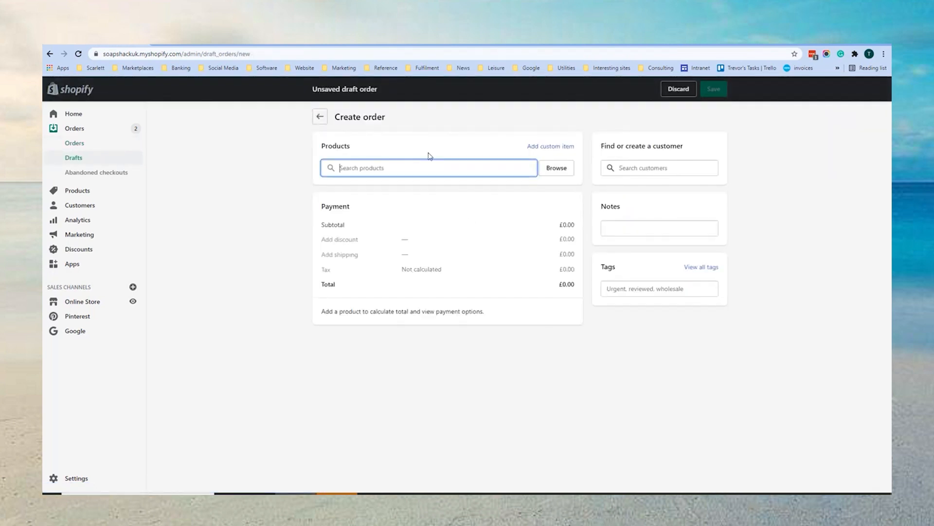
{"action": "type", "text": "soap"}
{"action": "key", "text": "F11"}
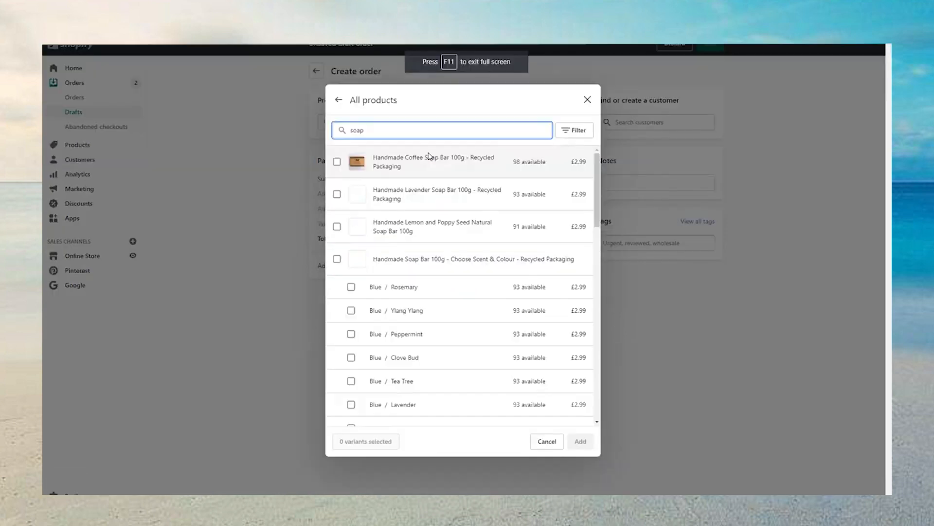
{"action": "left_click", "coordinate": [336, 161]}
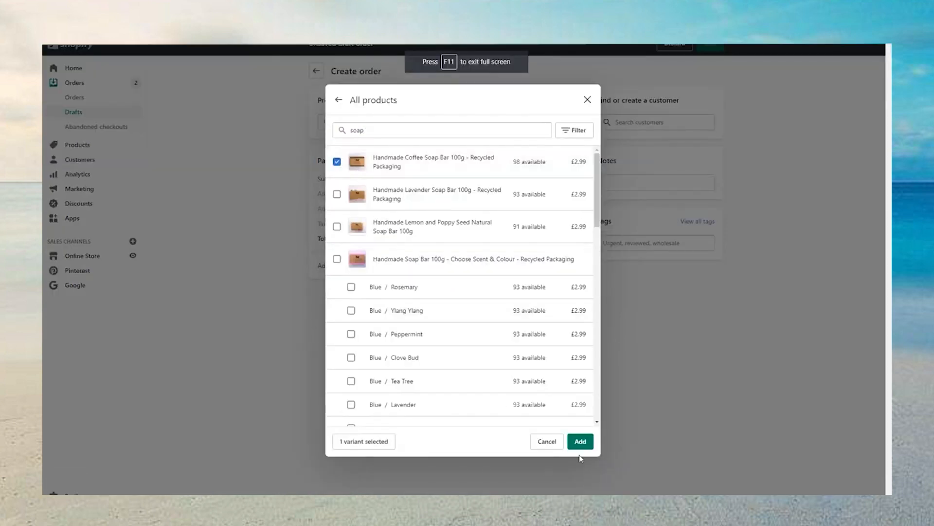
{"action": "left_click", "coordinate": [577, 441]}
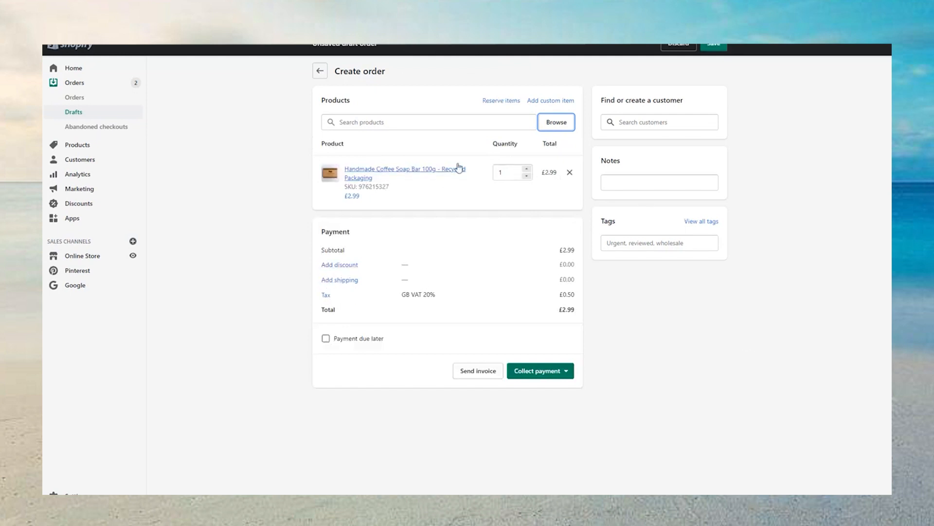
Step: Assign the first existing customer to the draft order and save it with the tag urgent
{"action": "left_click", "coordinate": [637, 122]}
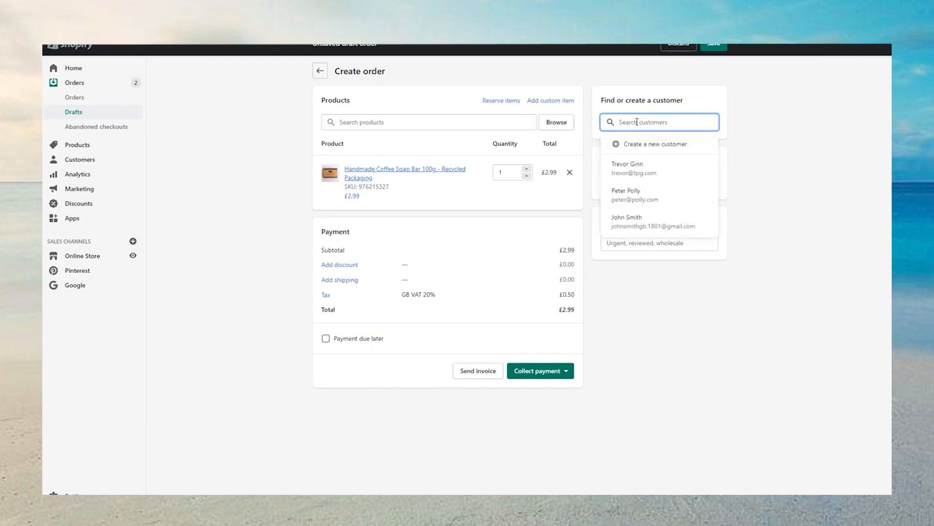
{"action": "left_click", "coordinate": [632, 176]}
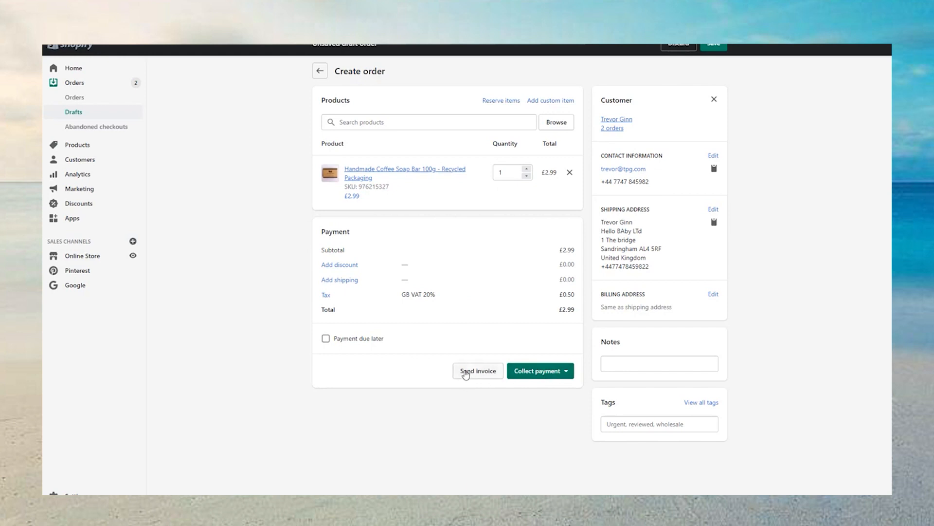
{"action": "left_click", "coordinate": [563, 371]}
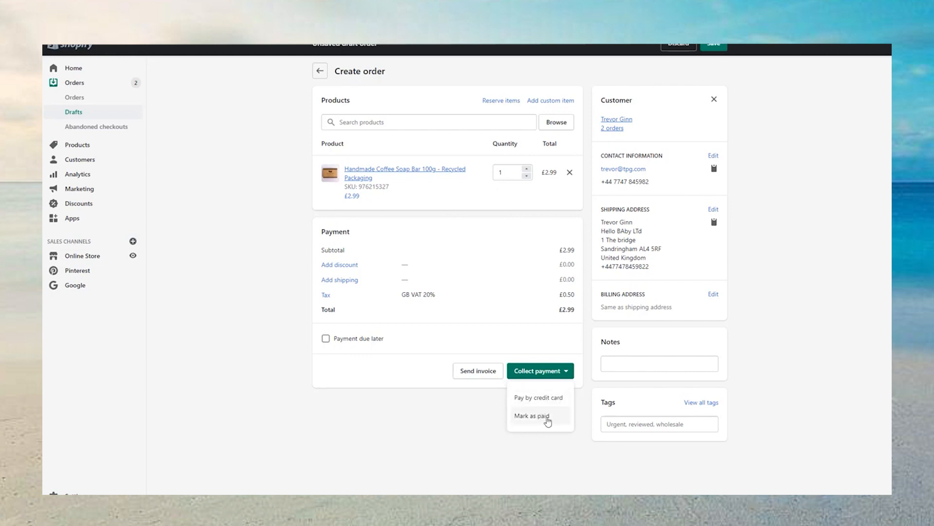
{"action": "left_click", "coordinate": [815, 408]}
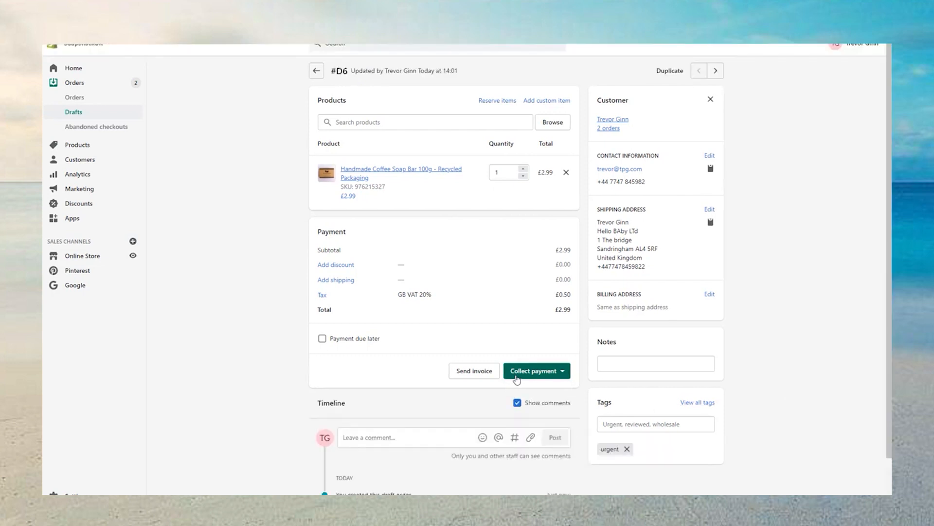
Step: Mark the draft as paid to create the order and return to the orders list
{"action": "left_click", "coordinate": [530, 371]}
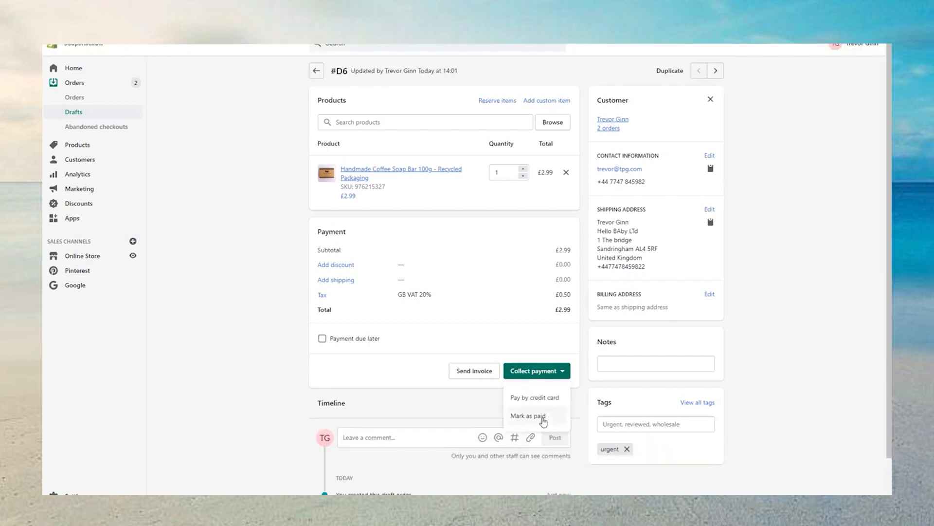
{"action": "left_click", "coordinate": [544, 416]}
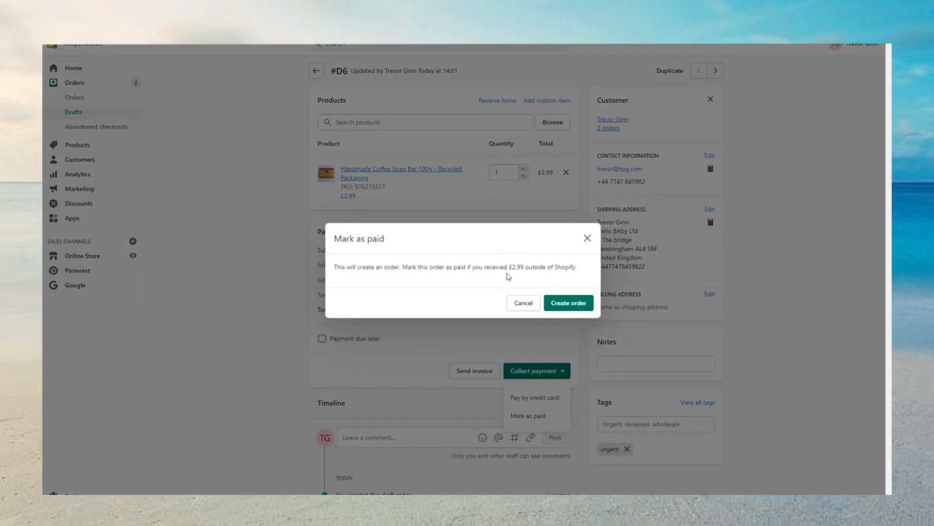
{"action": "left_click", "coordinate": [569, 303]}
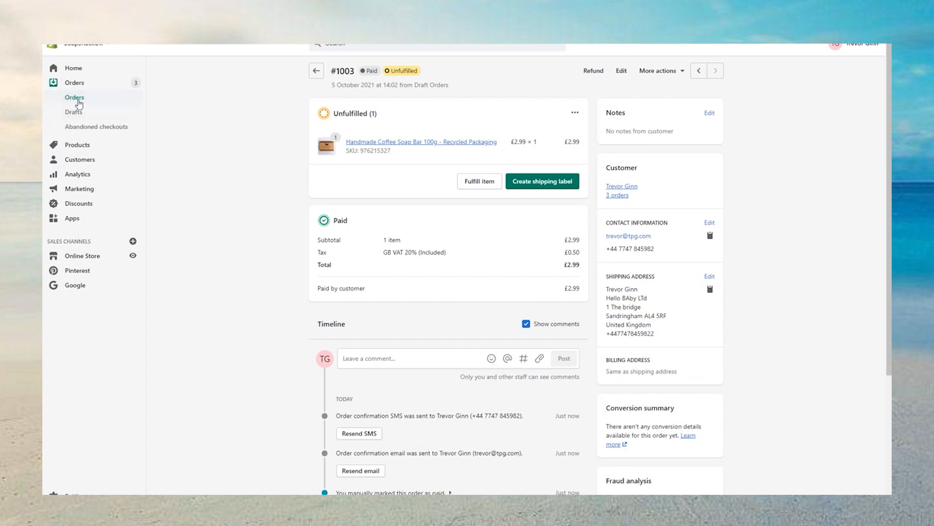
{"action": "left_click", "coordinate": [76, 98]}
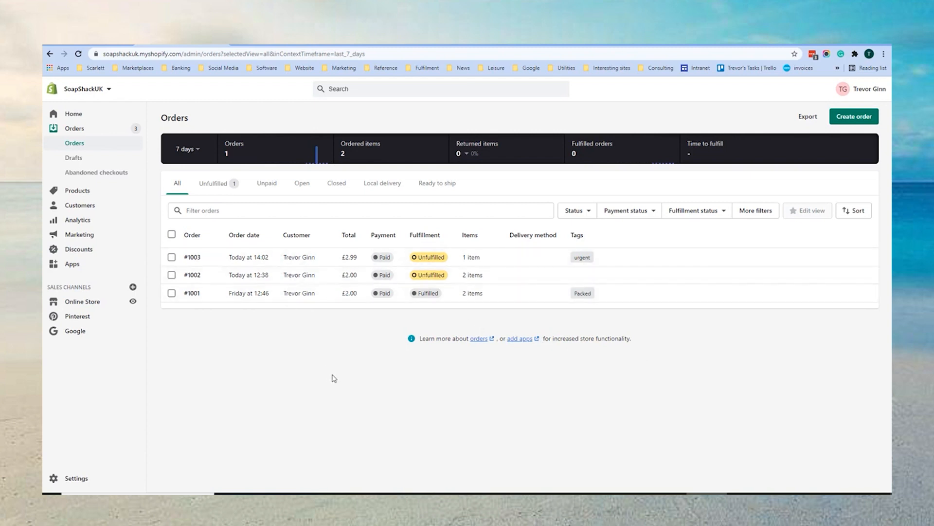
{"action": "left_click", "coordinate": [171, 234]}
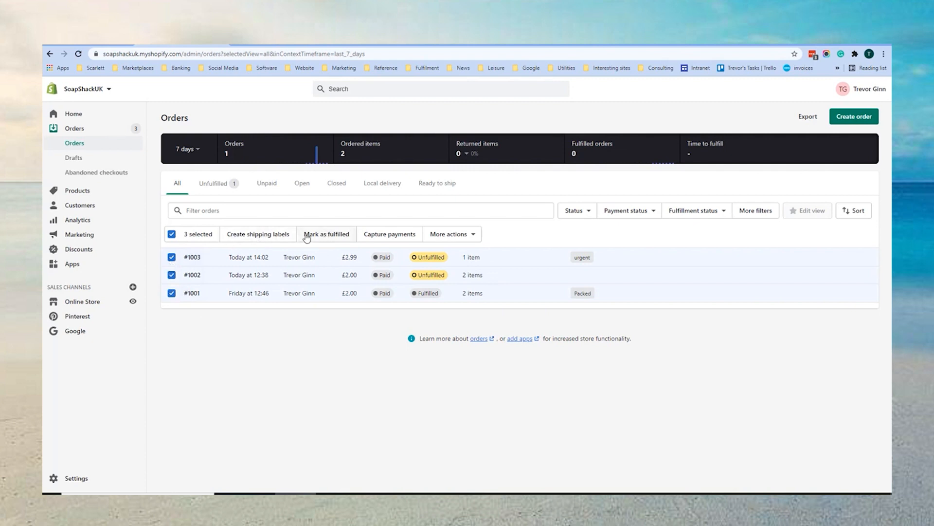
{"action": "left_click", "coordinate": [333, 235]}
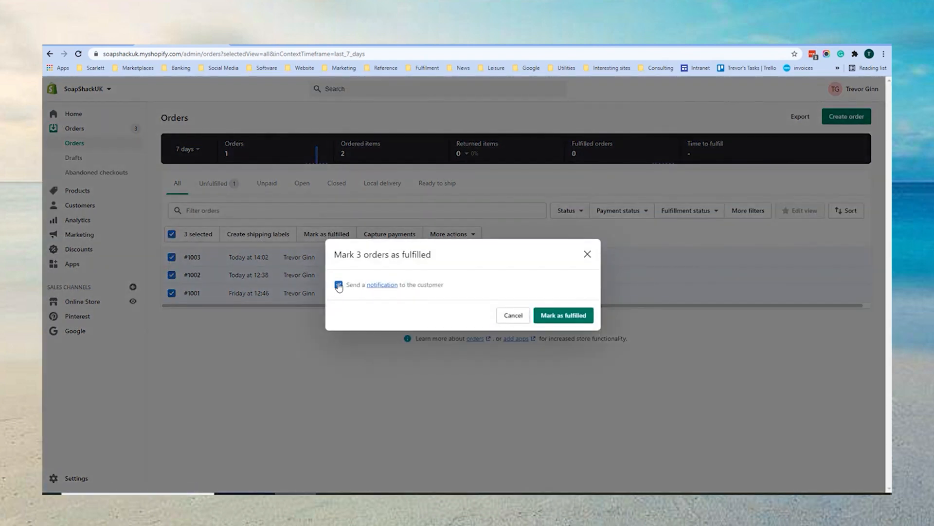
{"action": "left_click", "coordinate": [514, 316]}
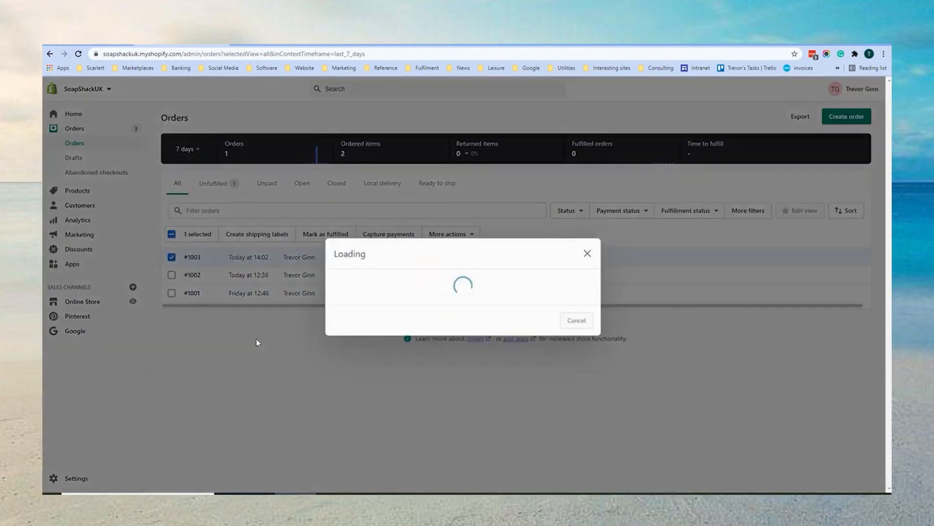